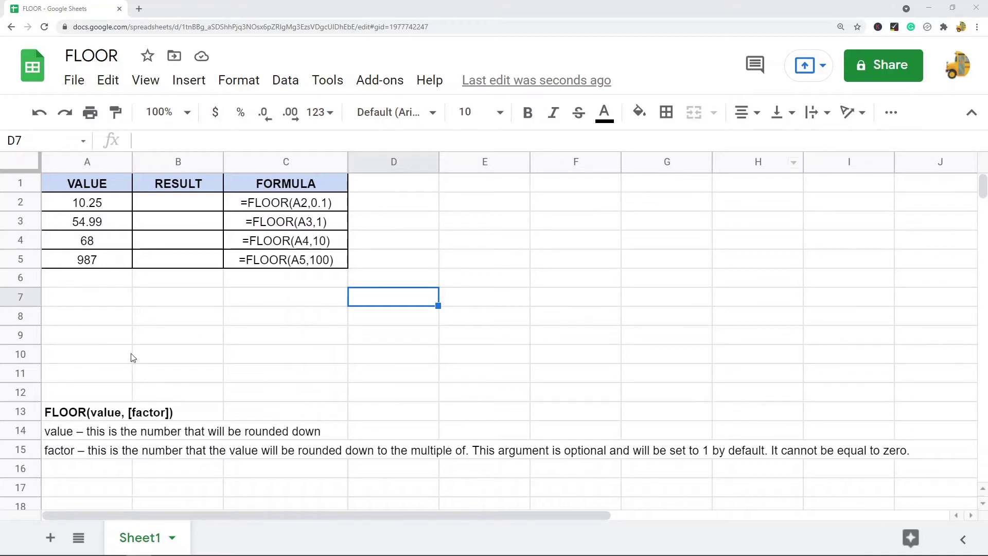
Step: Review the FLOOR syntax, its value and factor arguments, and the example formulas in column C
click(75, 417)
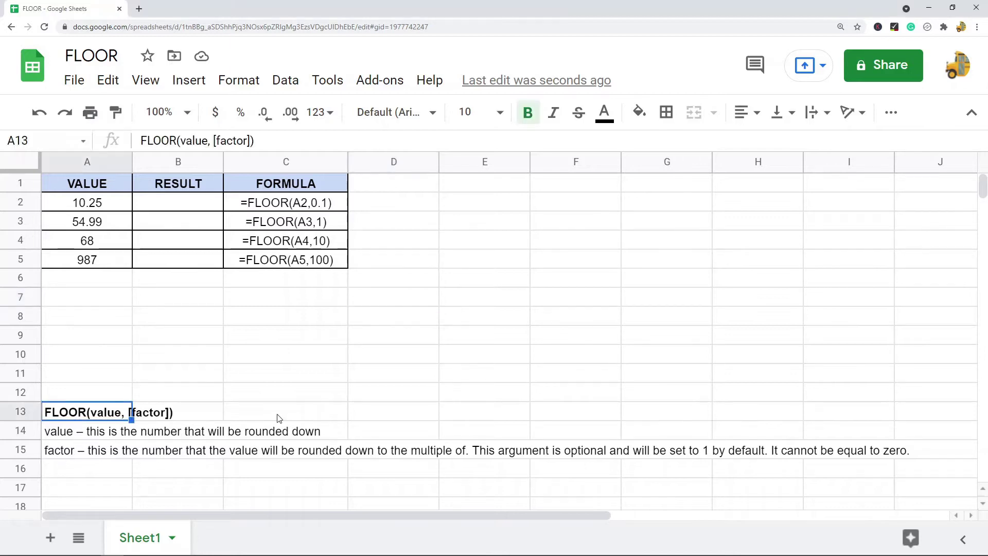
click(81, 436)
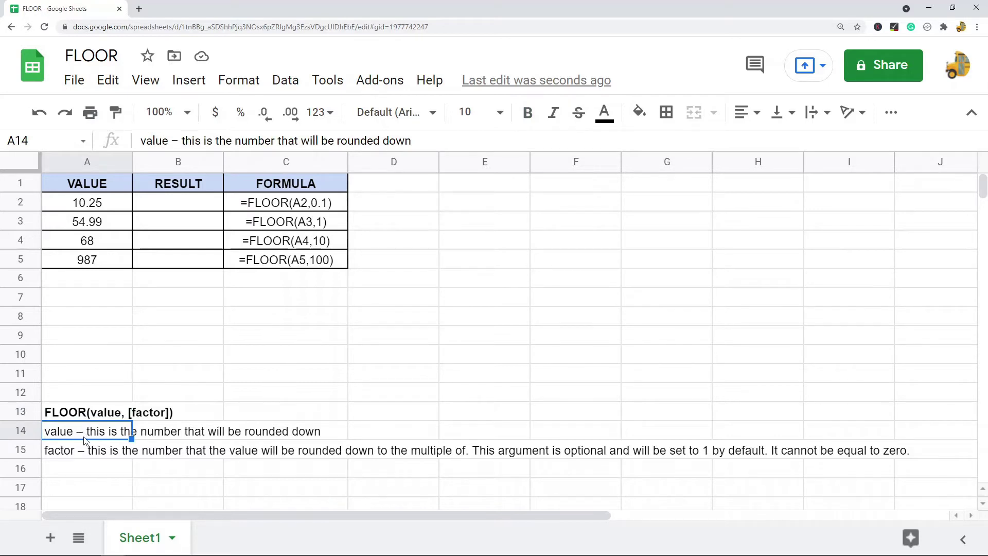
click(77, 455)
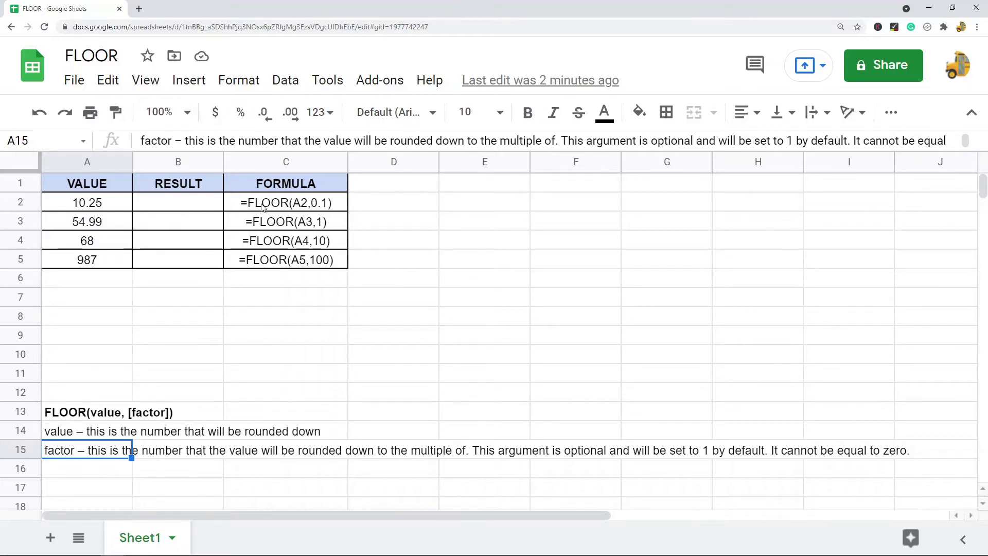
drag(291, 206, 292, 259)
Step: Enter =FLOOR(A2,0.1) in B2 so it returns 10.20 for 10.25
double_click(207, 206)
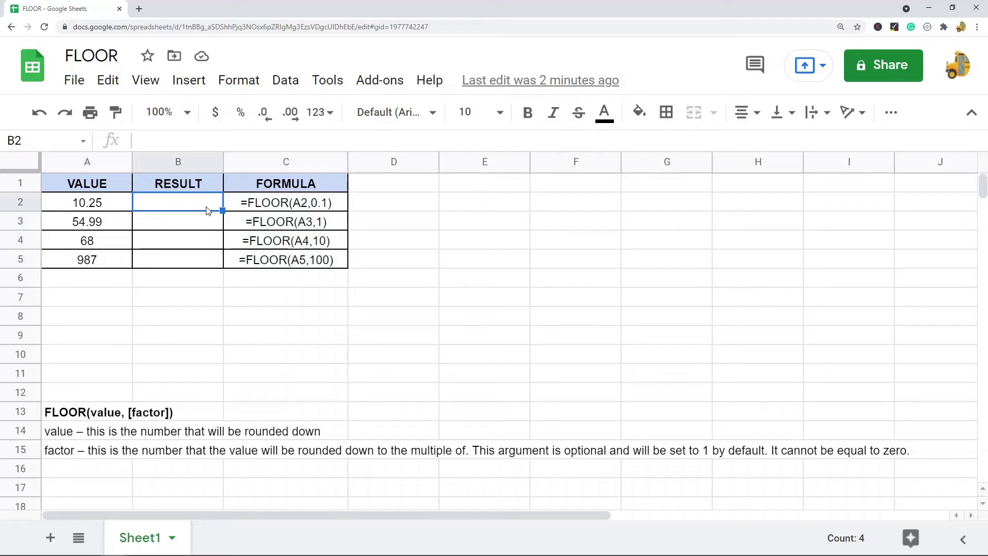
text(=f)
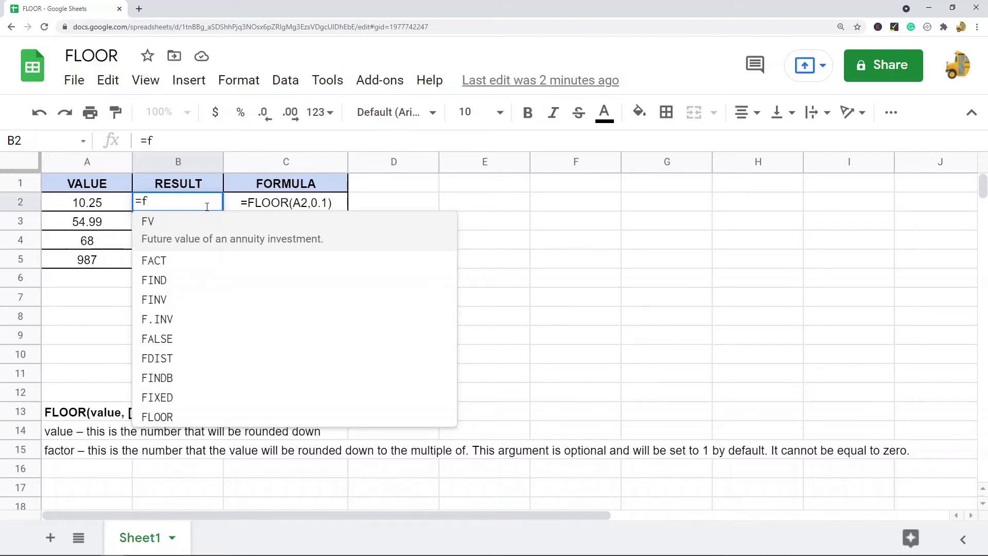
text(loor)
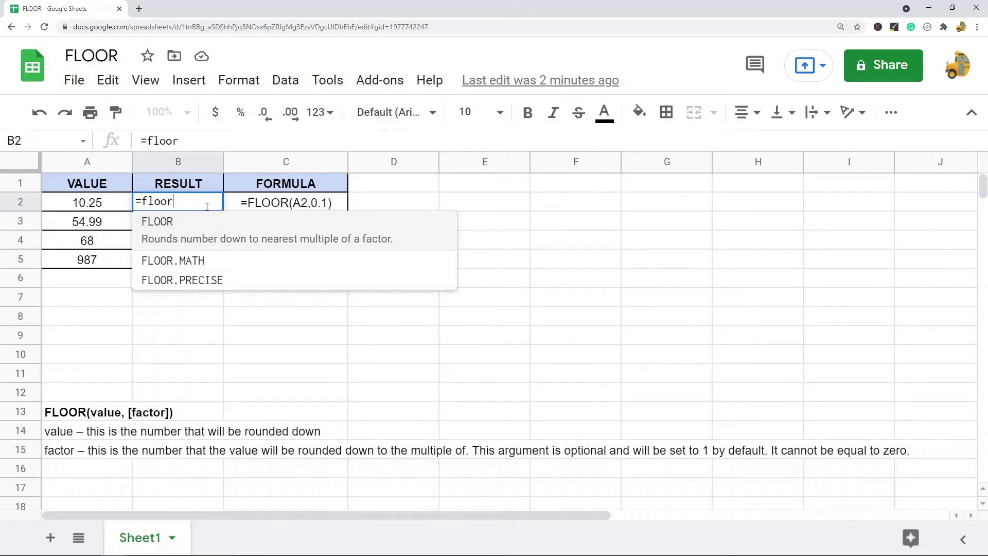
key(Tab)
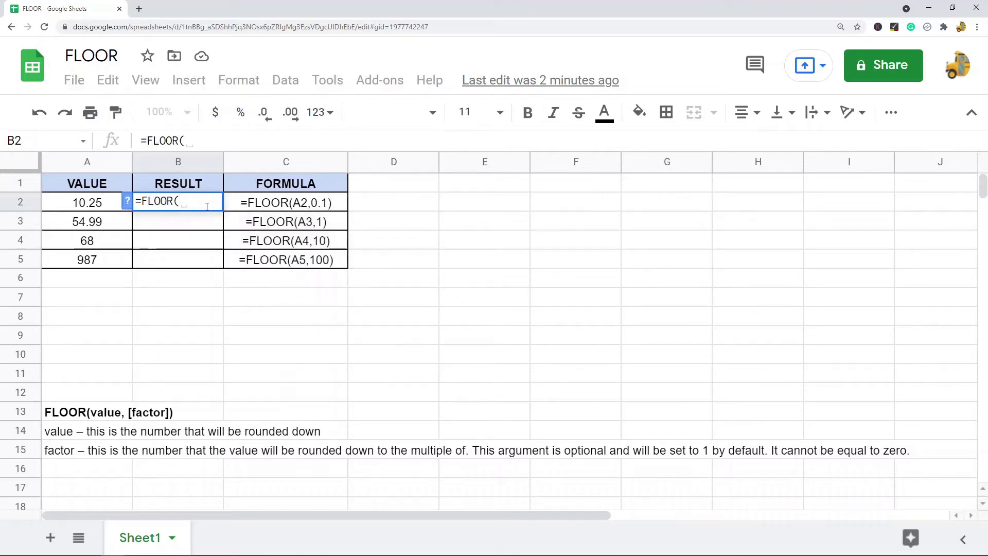
click(94, 203)
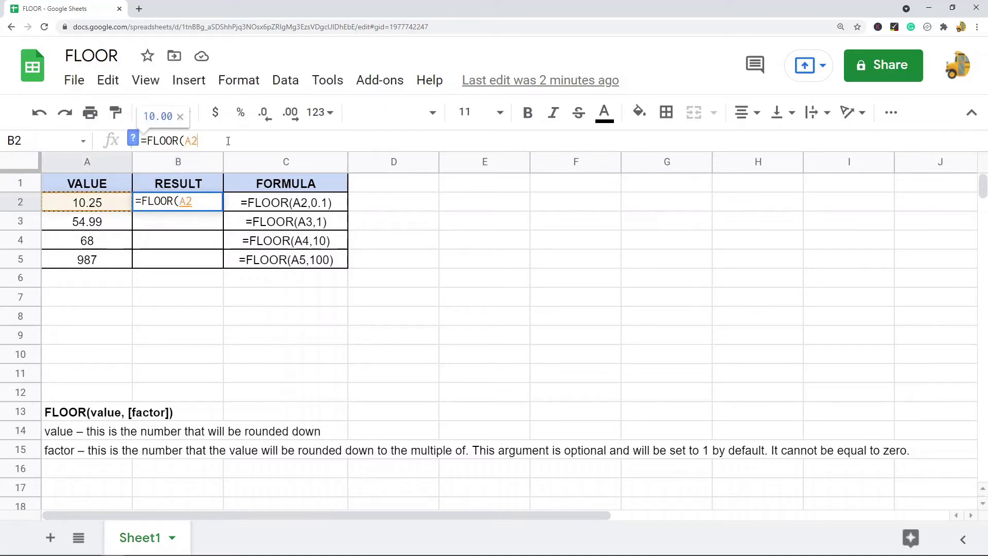
text(,.)
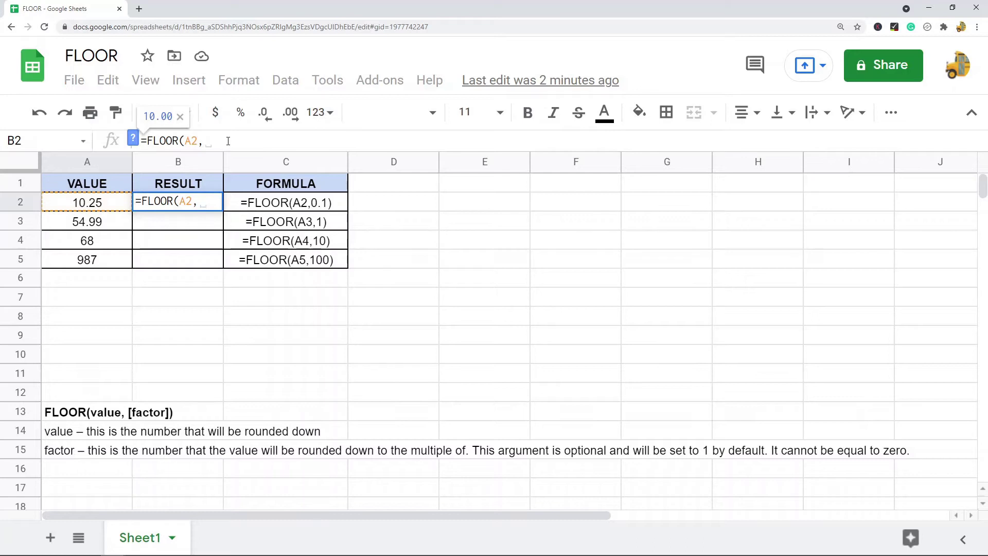
text(1)
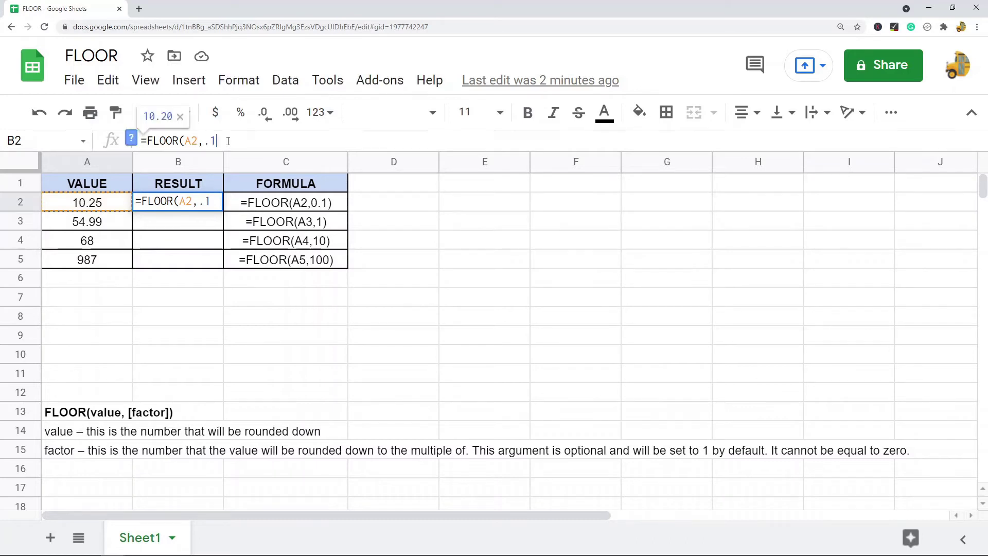
text())
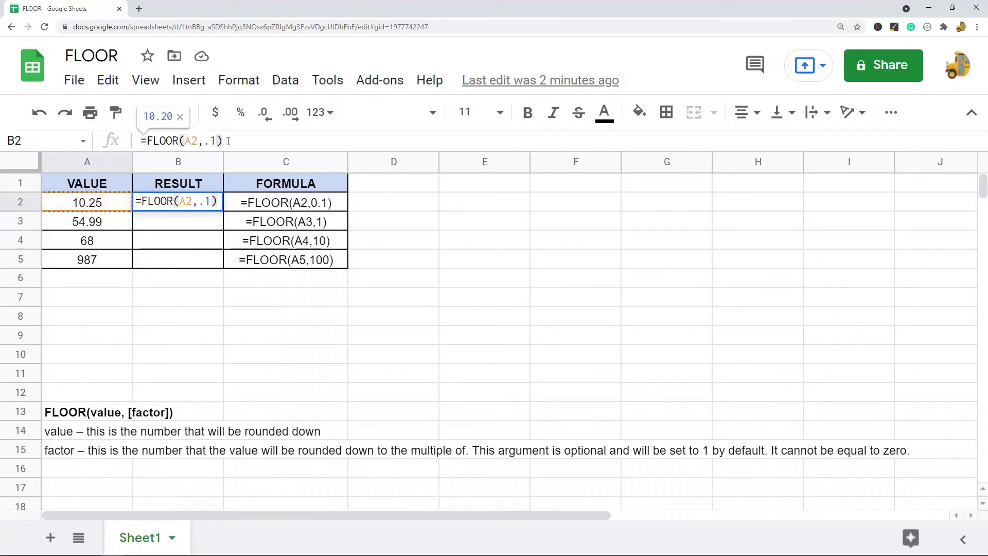
key(Return)
click(198, 207)
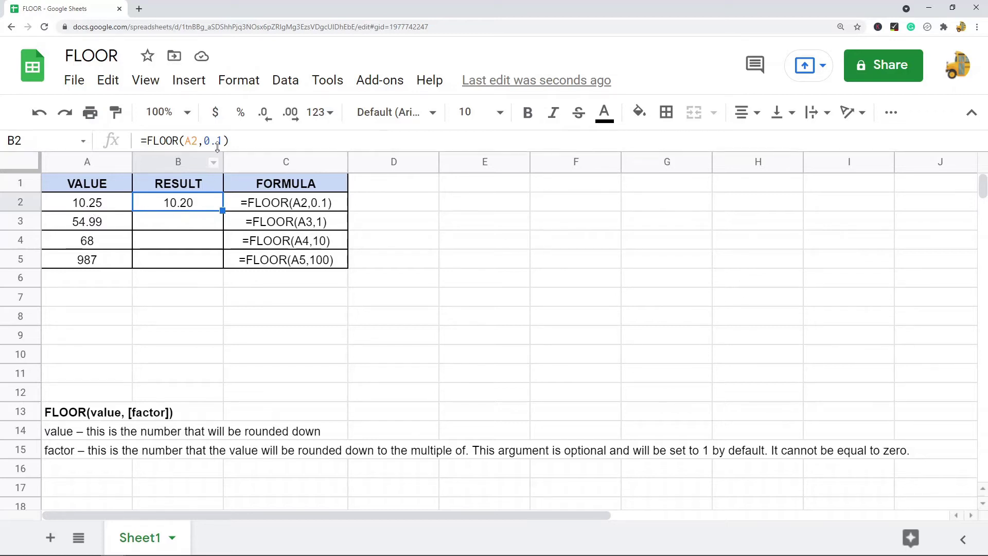
Step: Copy B2's formula to B3 and change the factor to 1, making =FLOOR(A3,1)
key(ctrl+c)
click(194, 222)
key(ctrl+v)
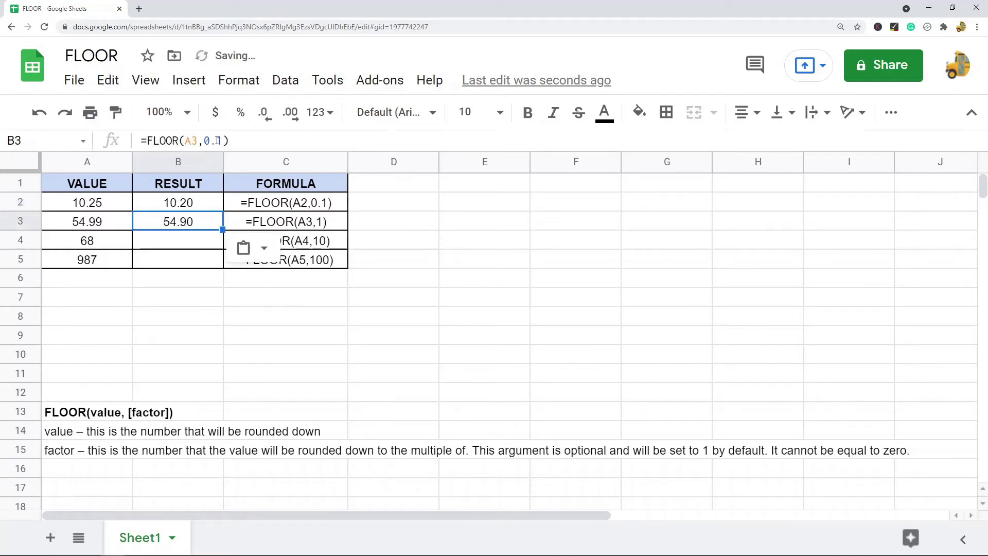
drag(215, 140, 204, 141)
key(BackSpace)
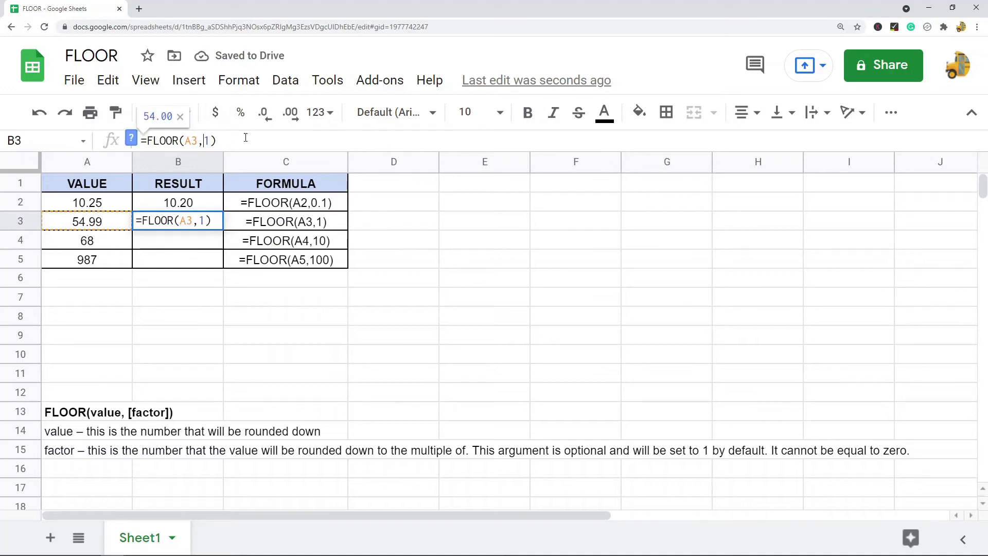
key(Return)
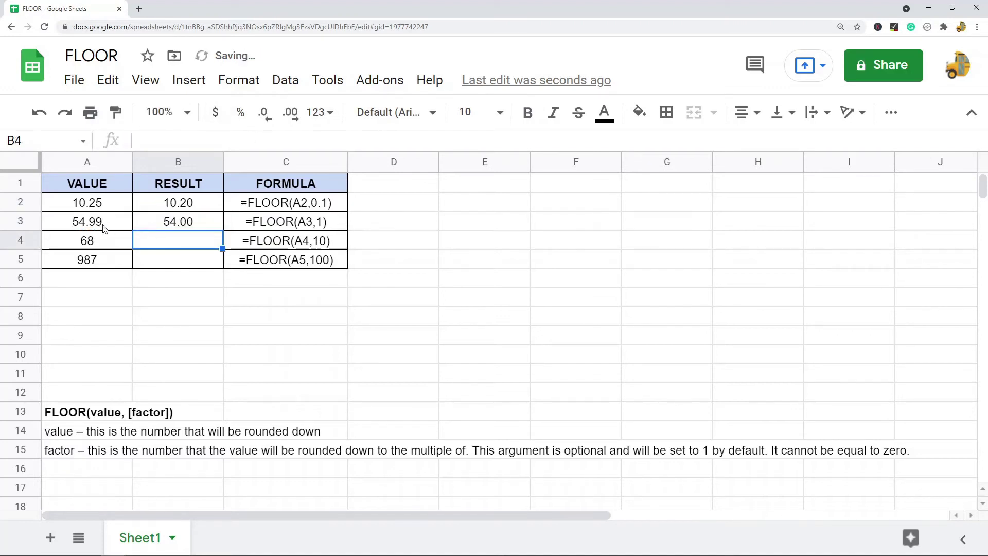
click(185, 225)
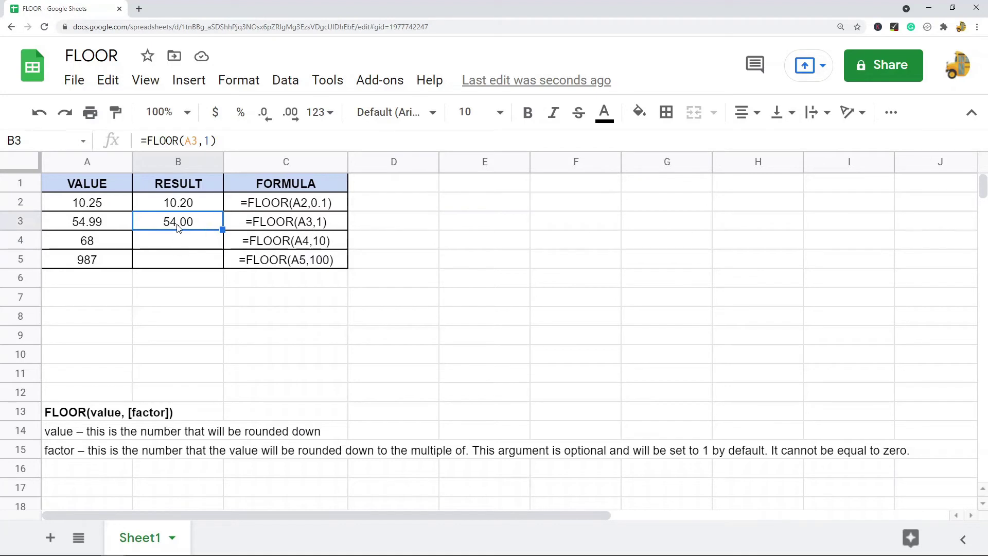
Step: Copy B3's formula to B4 and raise the factor to 10, returning 60.00 for 68
key(ctrl+c)
click(180, 239)
key(ctrl+v)
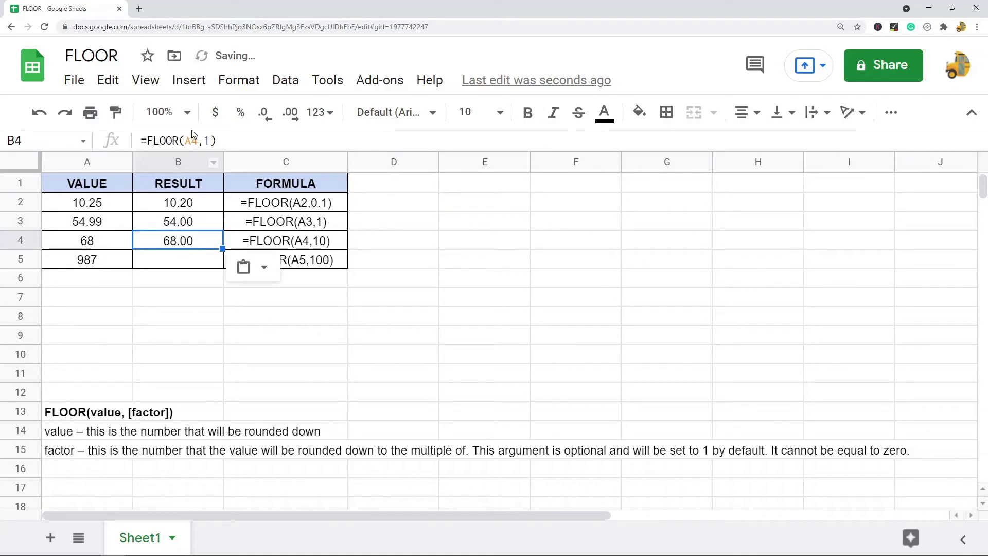
click(212, 141)
text(0)
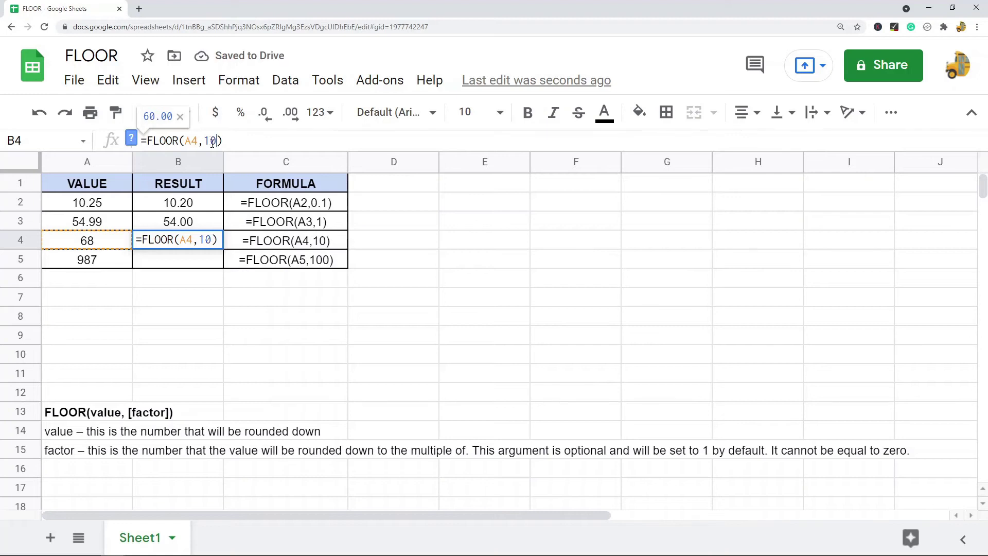
key(Return)
click(178, 244)
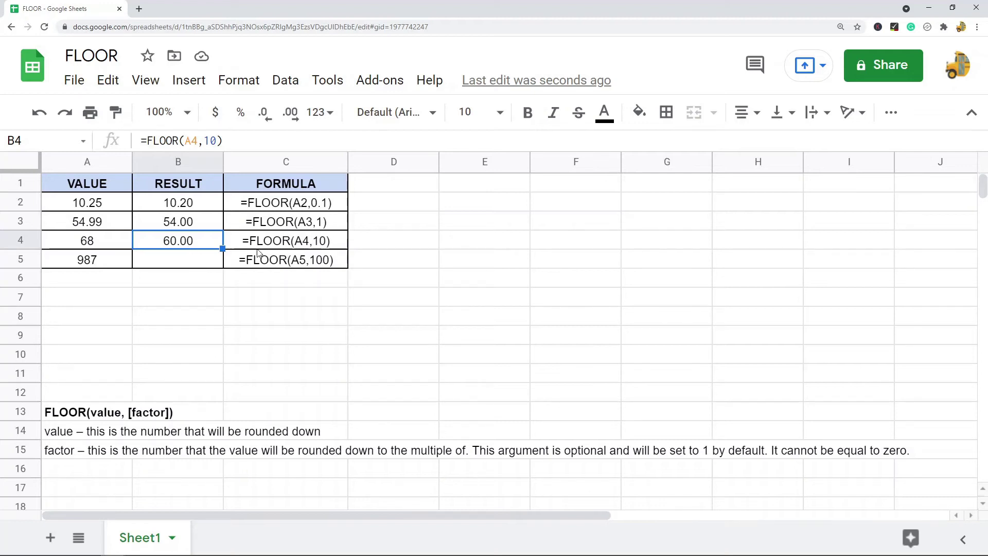
Step: Copy B4's formula to B5 and raise the factor to 100, returning 900.00 for 987
click(186, 264)
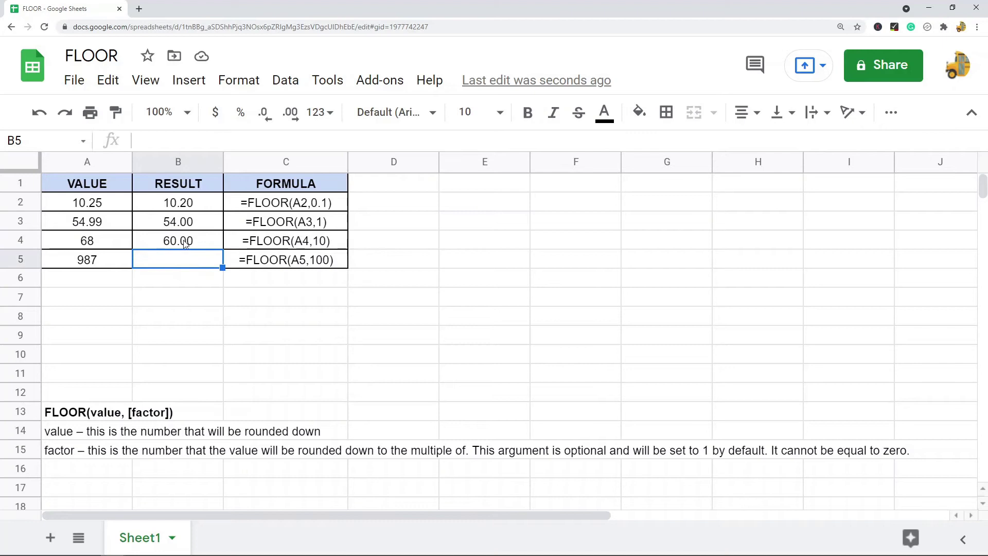
key(Up)
key(ctrl+c)
key(Down)
key(ctrl+v)
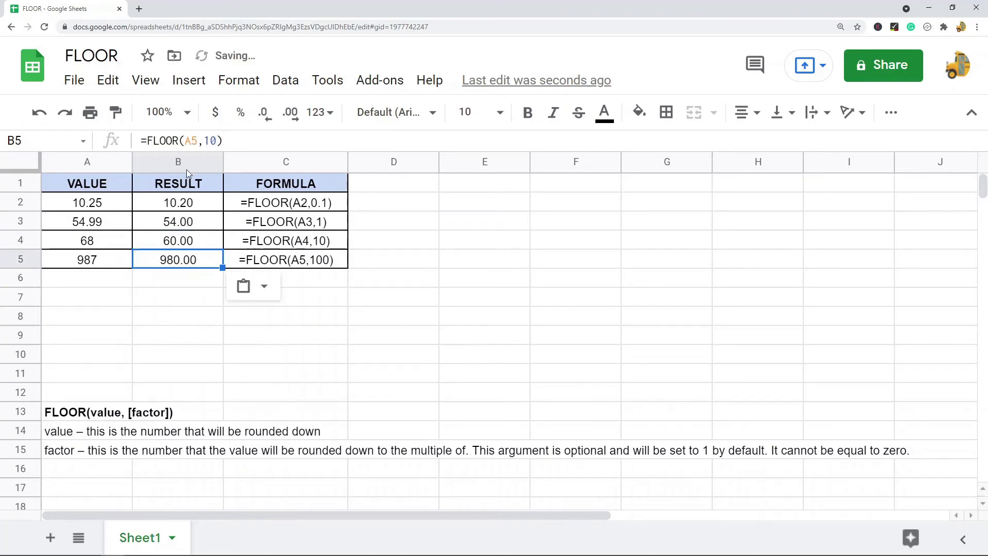
click(216, 141)
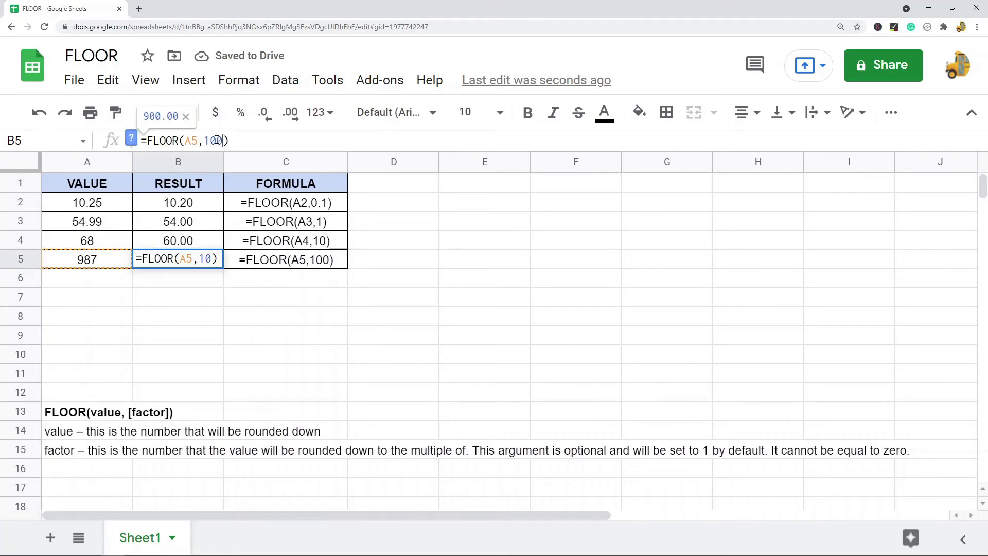
text(0)
key(Return)
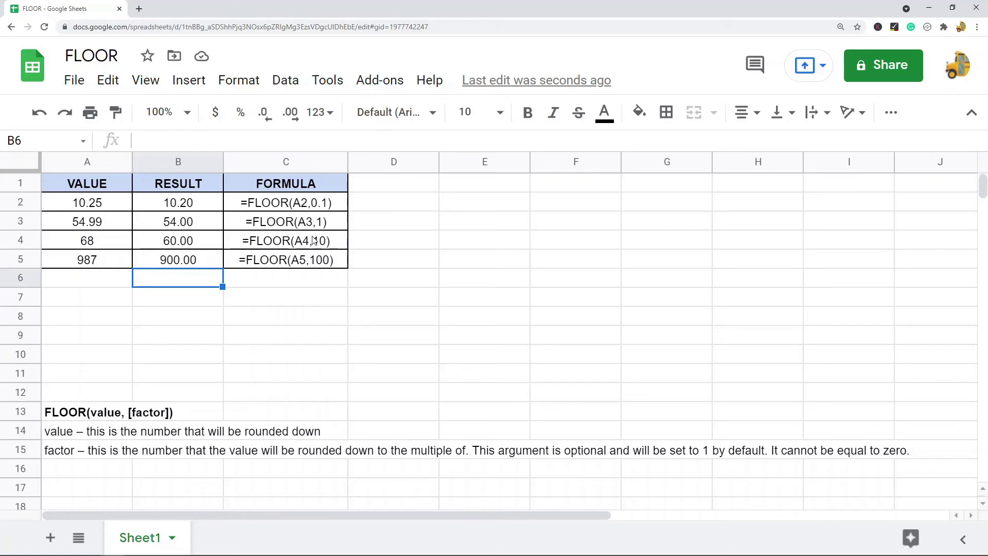
click(189, 208)
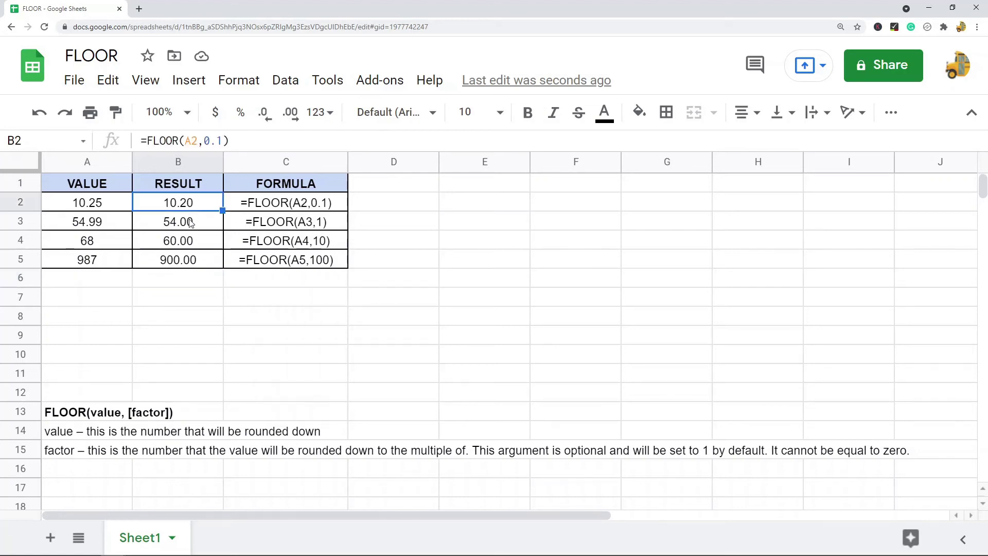
drag(222, 141, 203, 144)
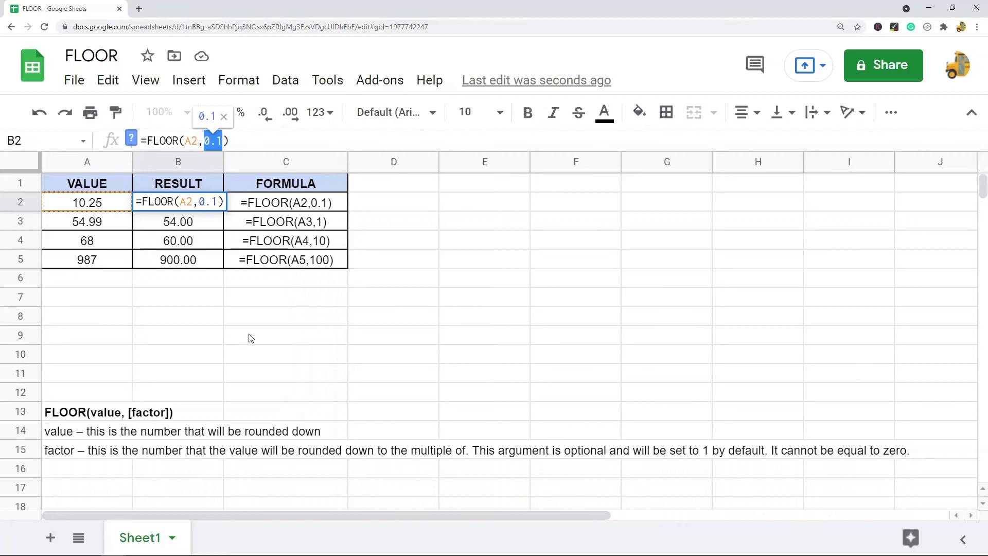
key(Escape)
key(Down)
key(Down)
key(Down)
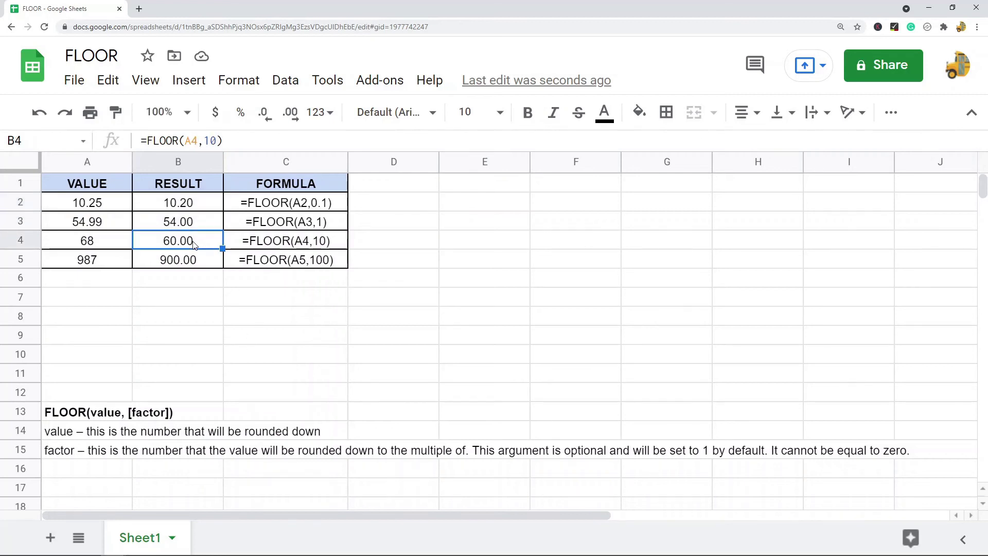
click(198, 202)
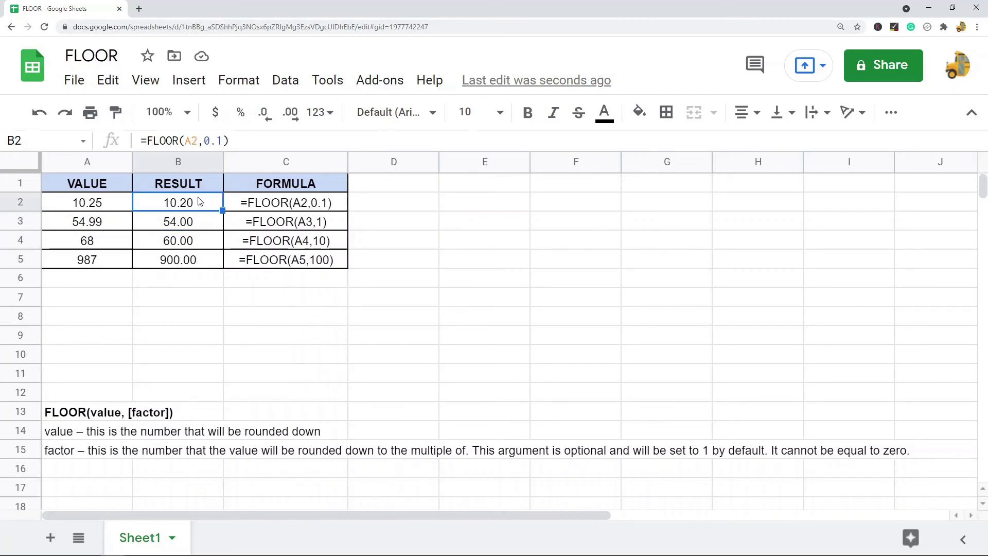